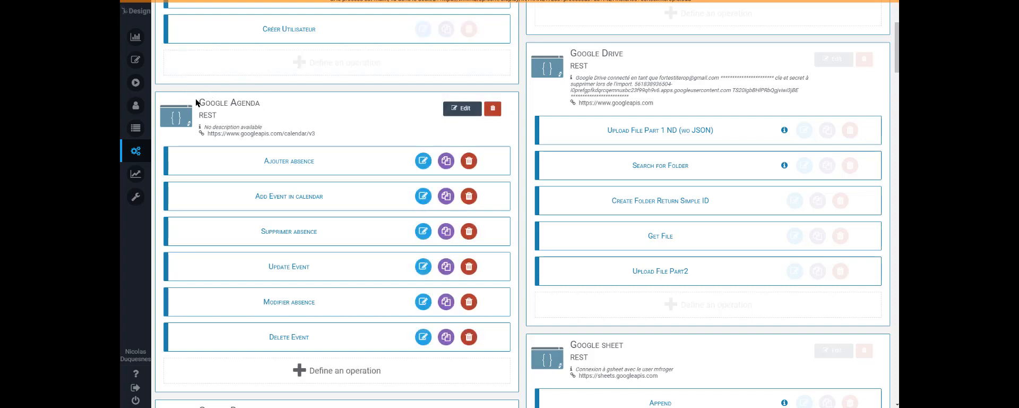
# Open the Google Agenda REST service for editing and clear its existing API key and API secret.
pyautogui.scroll(3, 881, 96)
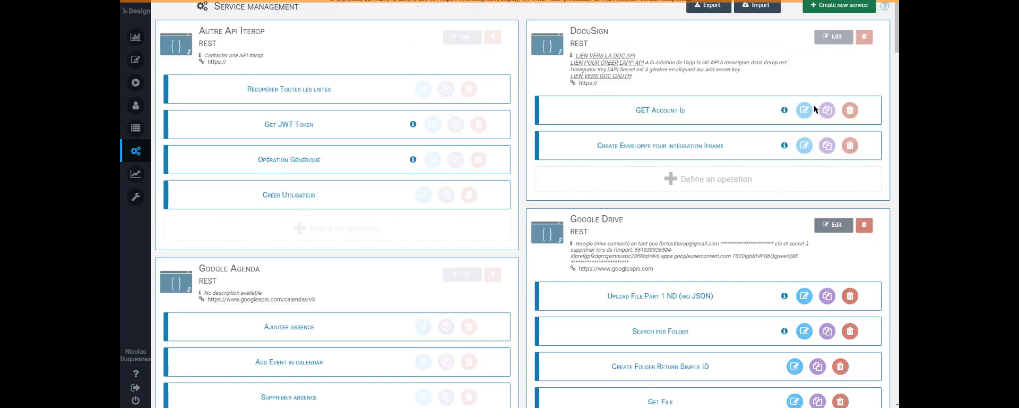
pyautogui.scroll(-3, 298, 249)
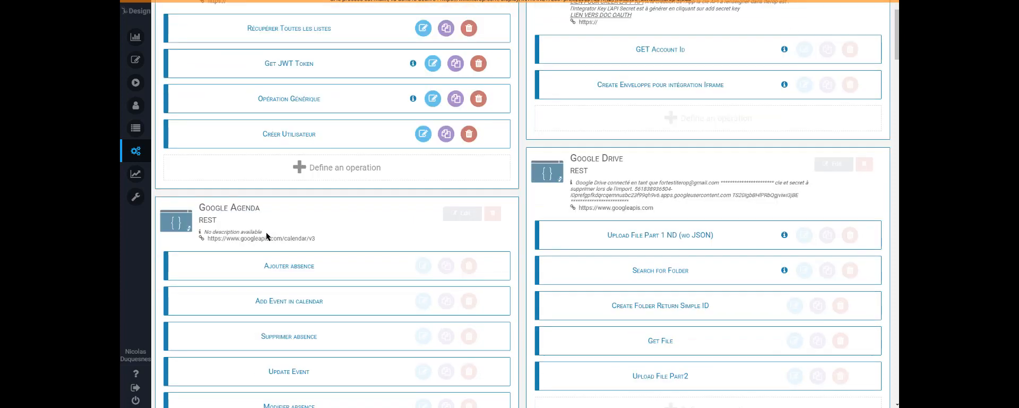
pyautogui.scroll(-1, 266, 229)
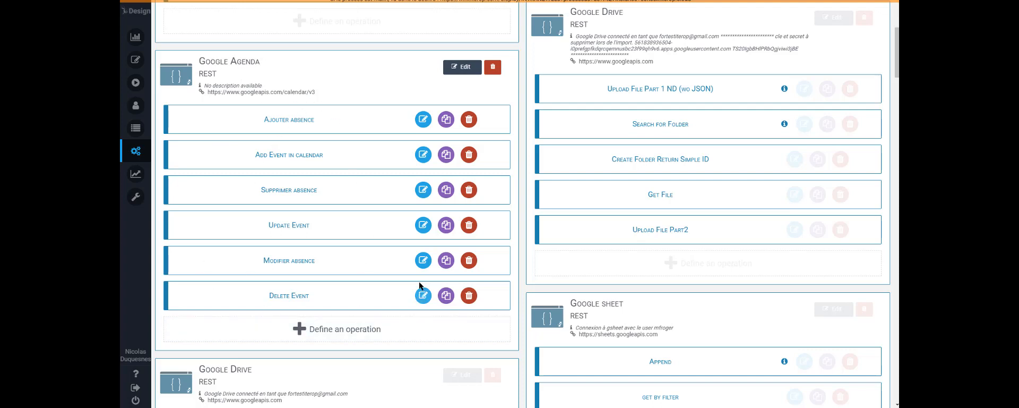
pyautogui.scroll(1, 445, 233)
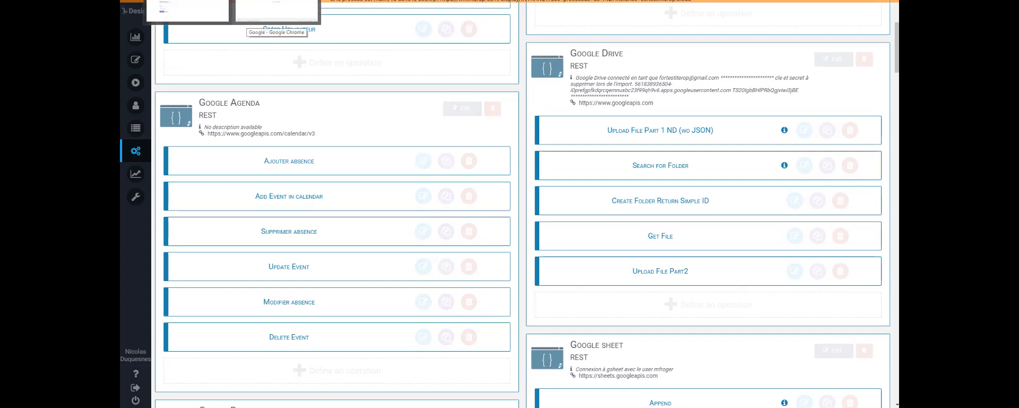
pyautogui.click(470, 118)
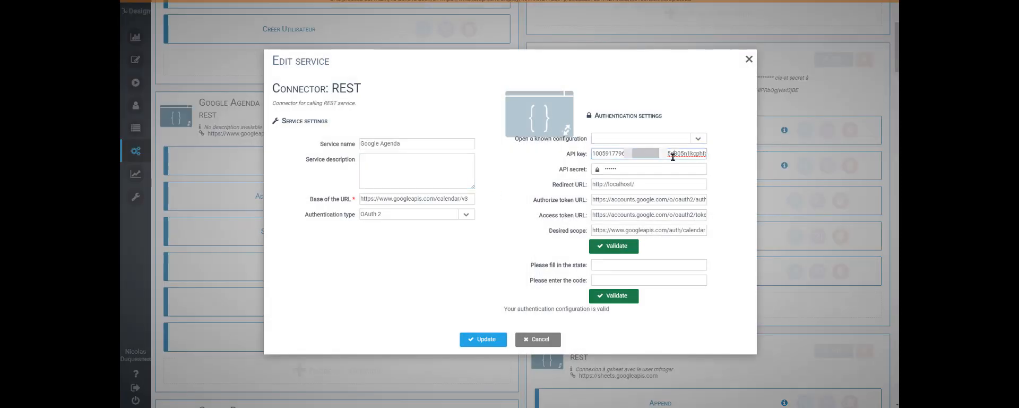
pyautogui.doubleClick(673, 158)
pyautogui.hotkey('ctrl', 'a')
pyautogui.press('BackSpace')
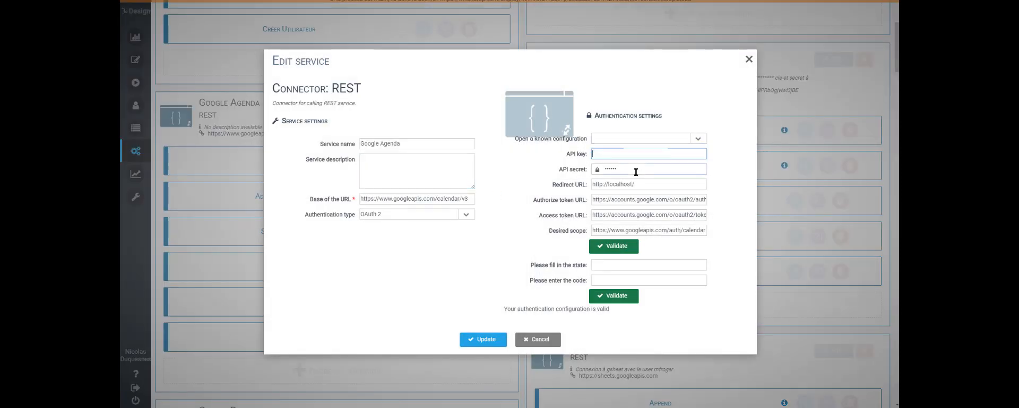
pyautogui.doubleClick(634, 168)
pyautogui.press('BackSpace')
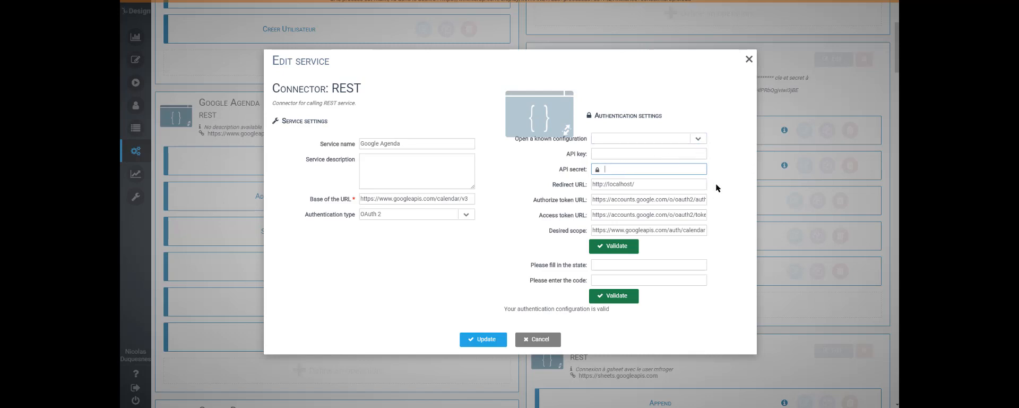
# Load the known Google api configuration in the authentication settings and follow its link to the Google API console.
pyautogui.click(682, 185)
pyautogui.press('BackSpace')
pyautogui.click(728, 183)
pyautogui.click(695, 139)
pyautogui.click(621, 162)
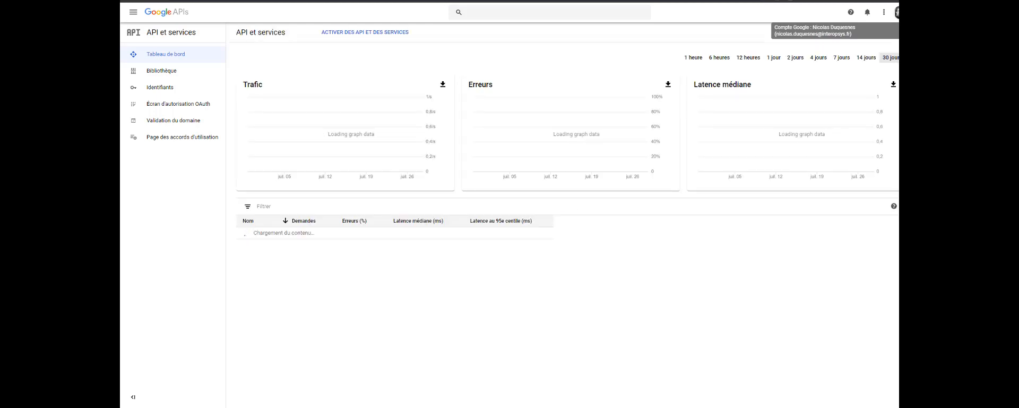
# Switch the Google API console to the test account and open the API library.
pyautogui.click(897, 12)
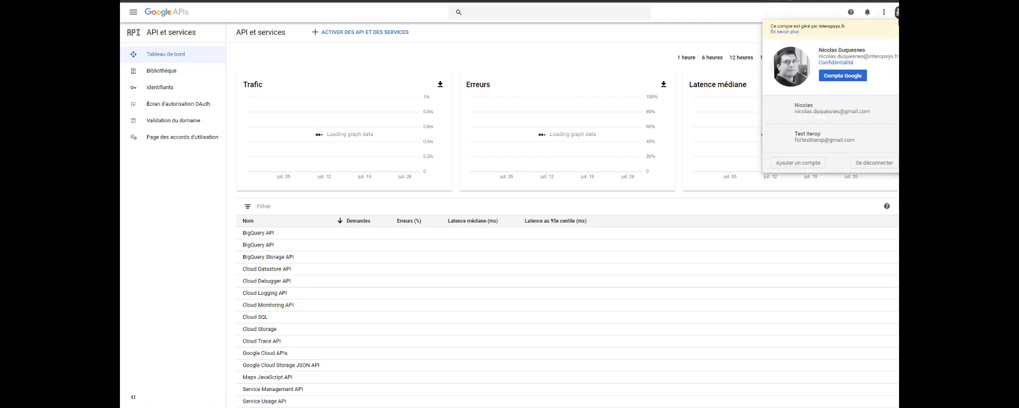
pyautogui.click(810, 138)
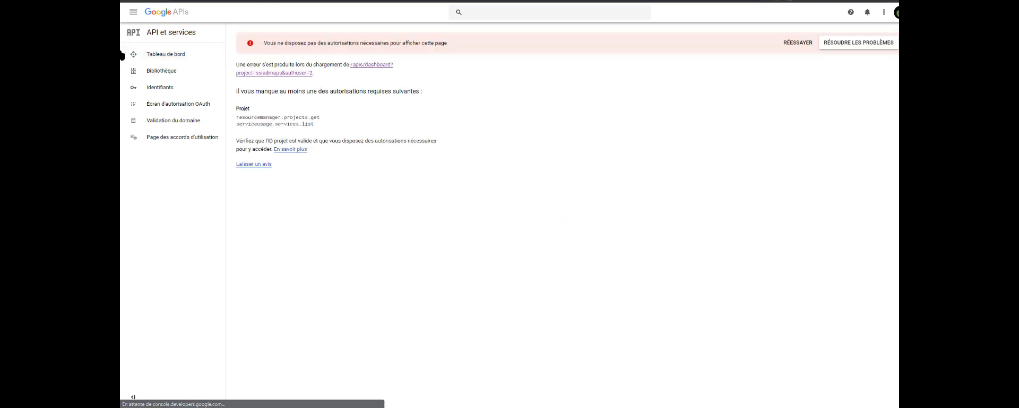
pyautogui.click(151, 76)
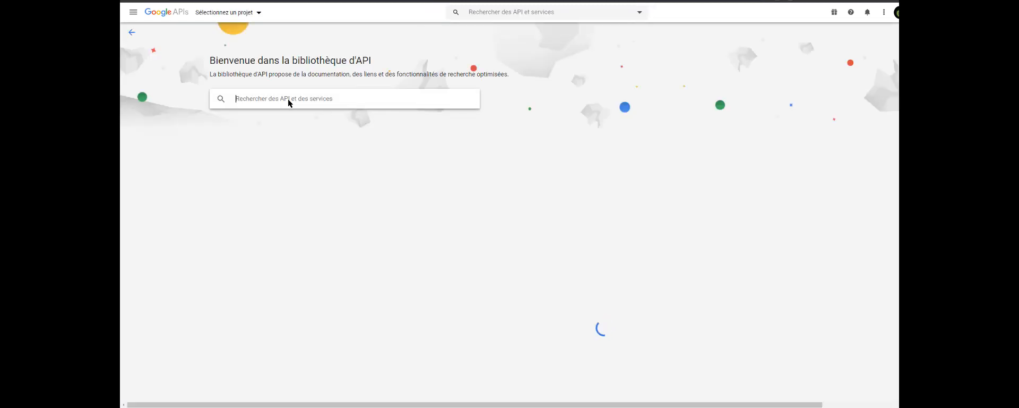
pyautogui.write('caledt')
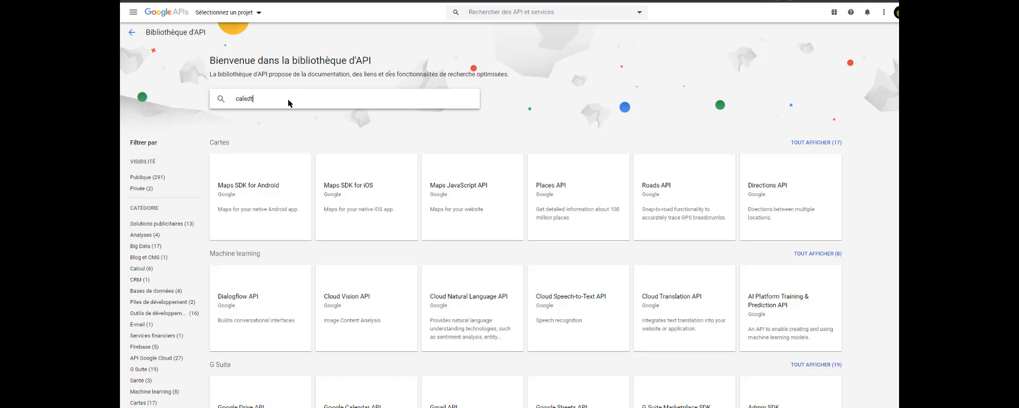
pyautogui.press('BackSpace')
pyautogui.press('Return')
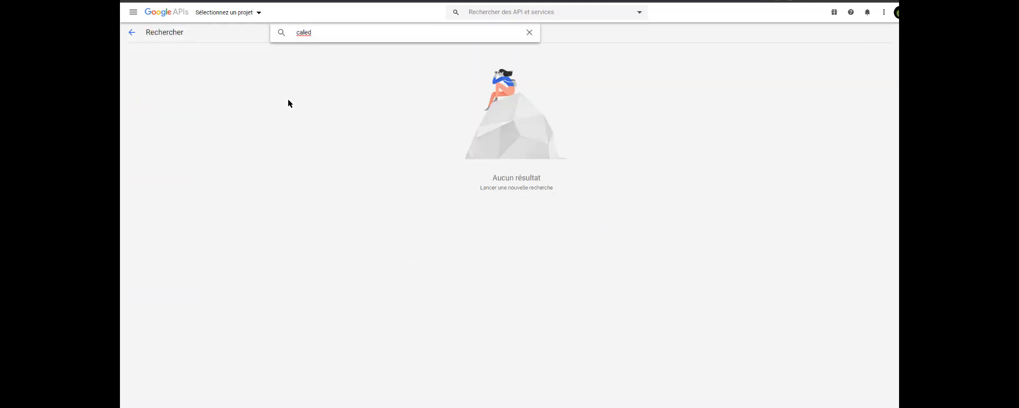
pyautogui.press('BackSpace')
pyautogui.press('BackSpace')
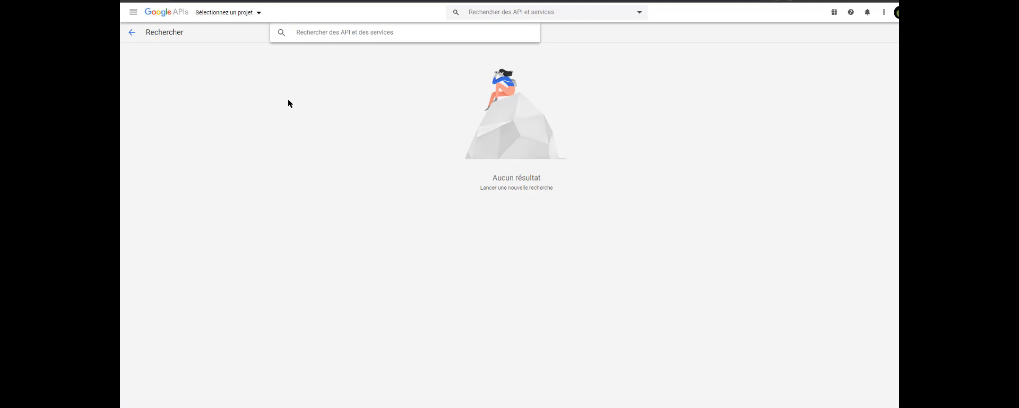
pyautogui.write('alen')
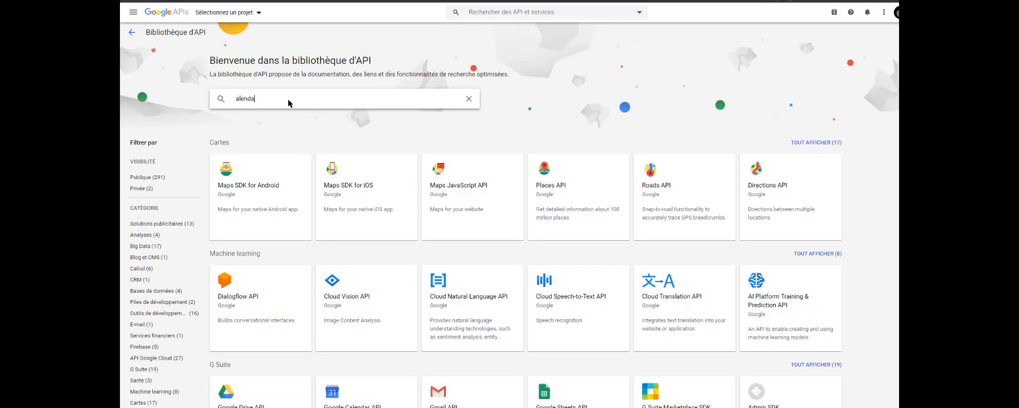
pyautogui.write('da')
pyautogui.press('Return')
pyautogui.press('BackSpace')
pyautogui.press('BackSpace')
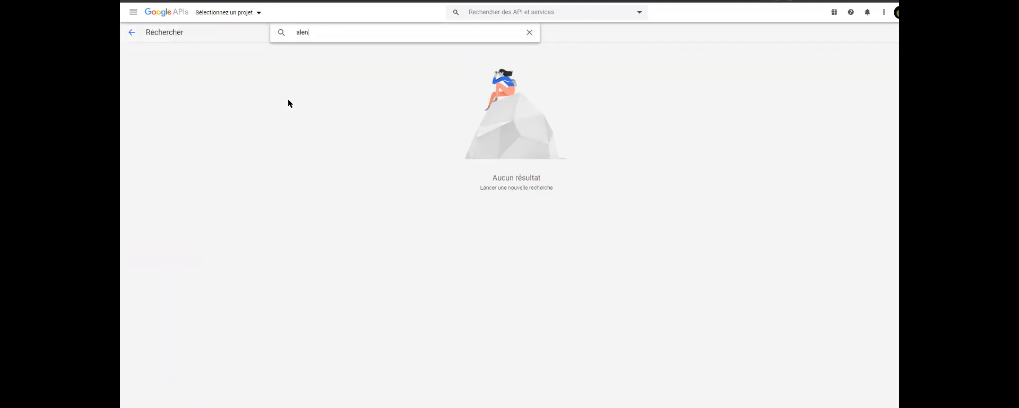
pyautogui.press('BackSpace')
pyautogui.press('BackSpace')
pyautogui.press('BackSpace')
pyautogui.press('BackSpace')
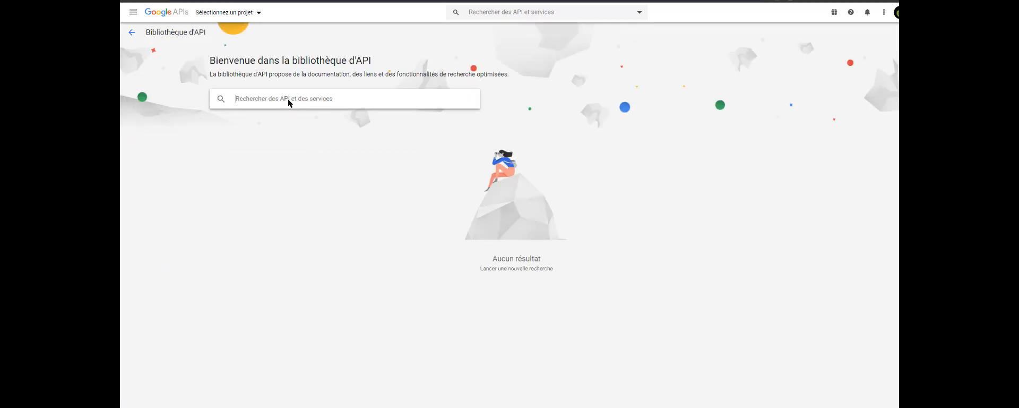
# Search the API library for "calendar" and open the Google Calendar API.
pyautogui.write('c')
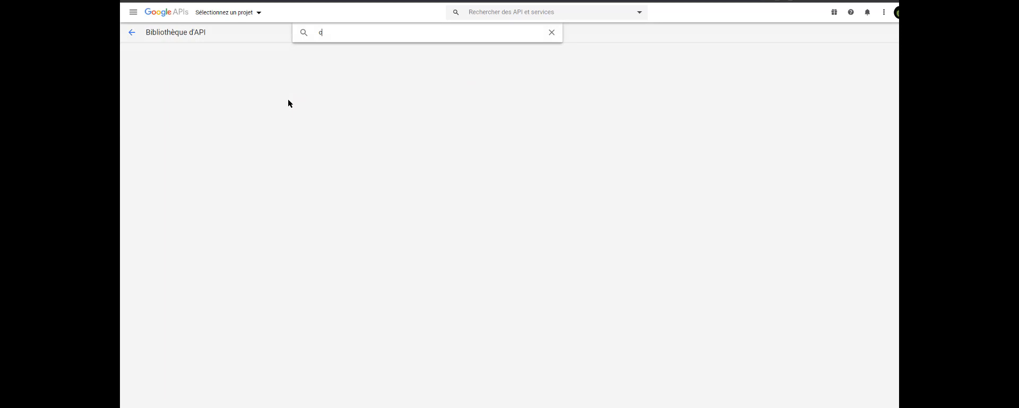
pyautogui.write('a')
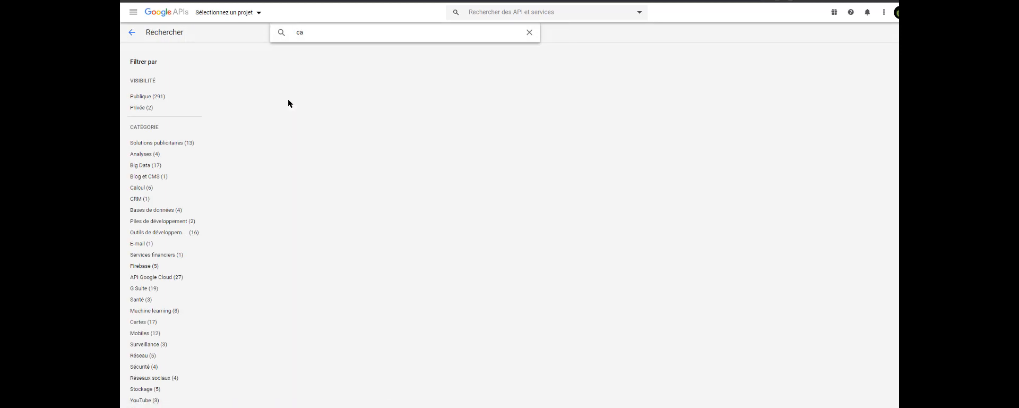
pyautogui.write('lendar')
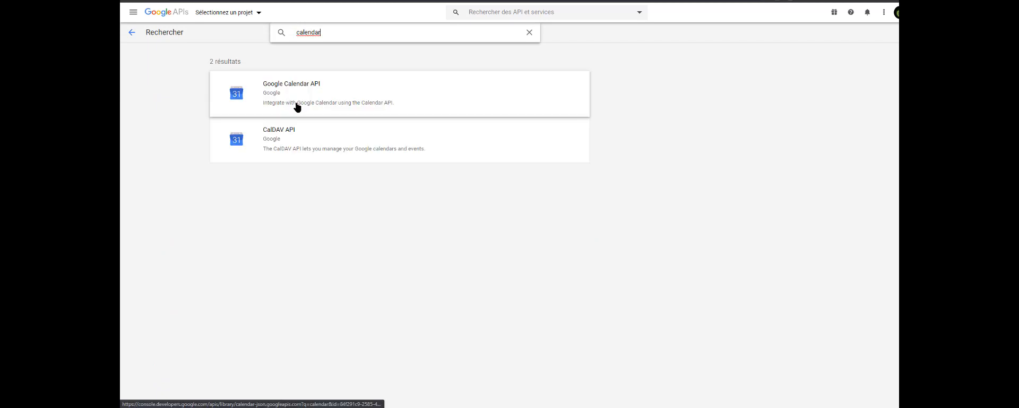
pyautogui.click(282, 92)
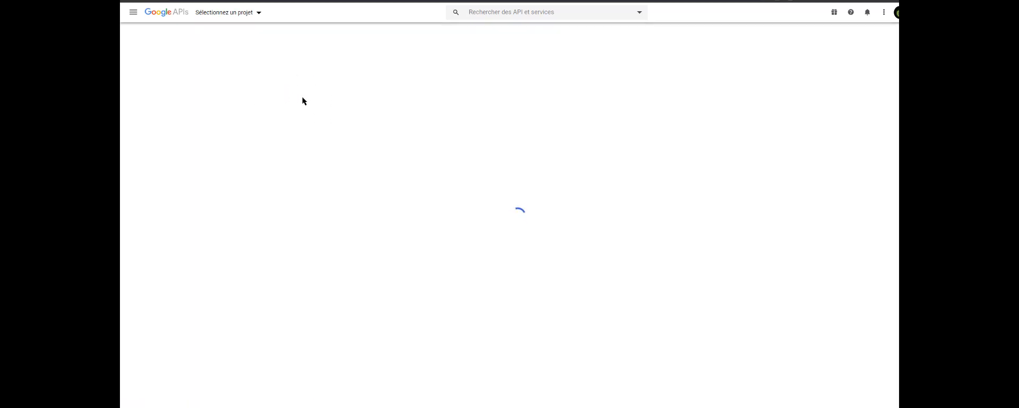
# Select the demo SQ project for the Google Calendar API and open its Iterop OAuth 2.0 client for editing.
pyautogui.click(215, 112)
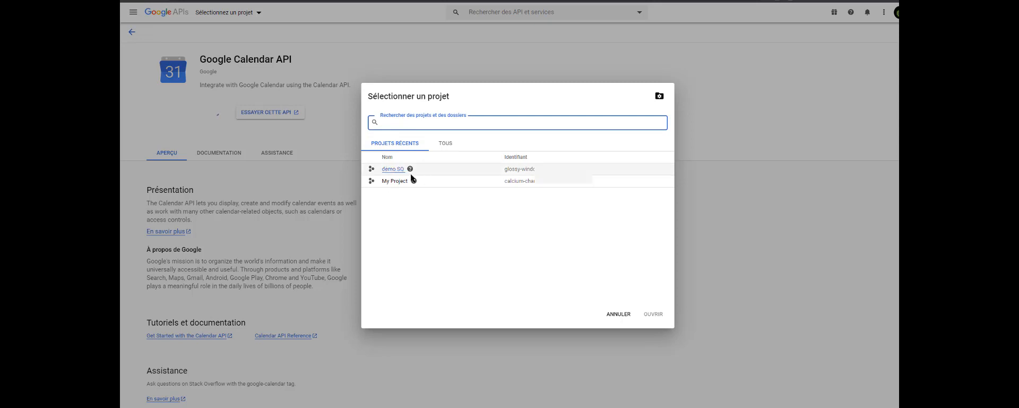
pyautogui.click(388, 170)
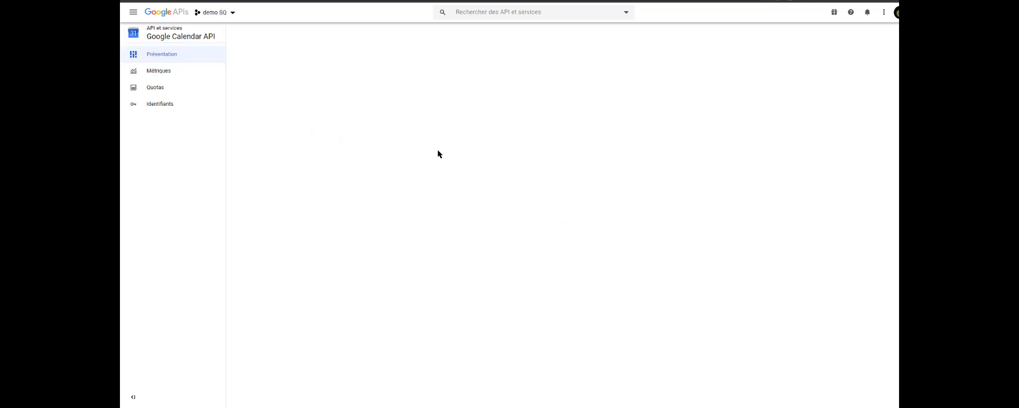
pyautogui.click(165, 105)
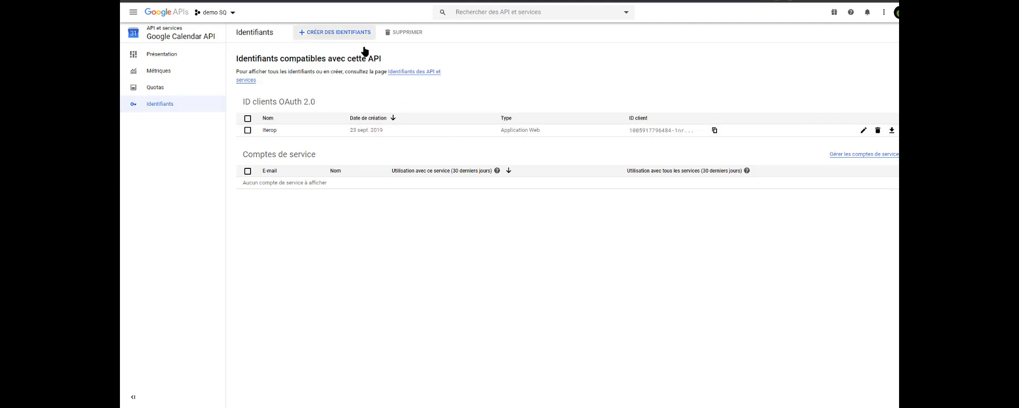
pyautogui.click(863, 130)
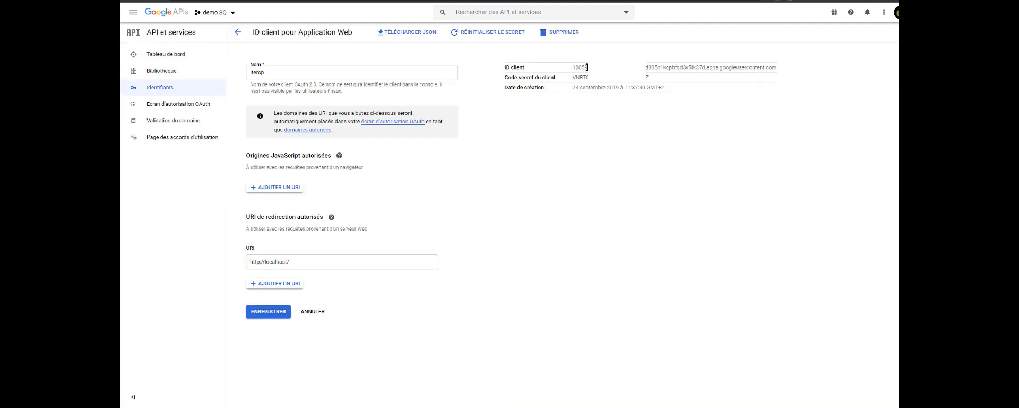
# Copy the OAuth client ID and paste it as the API key of the Google Agenda service.
pyautogui.doubleClick(587, 67)
pyautogui.tripleClick(587, 67)
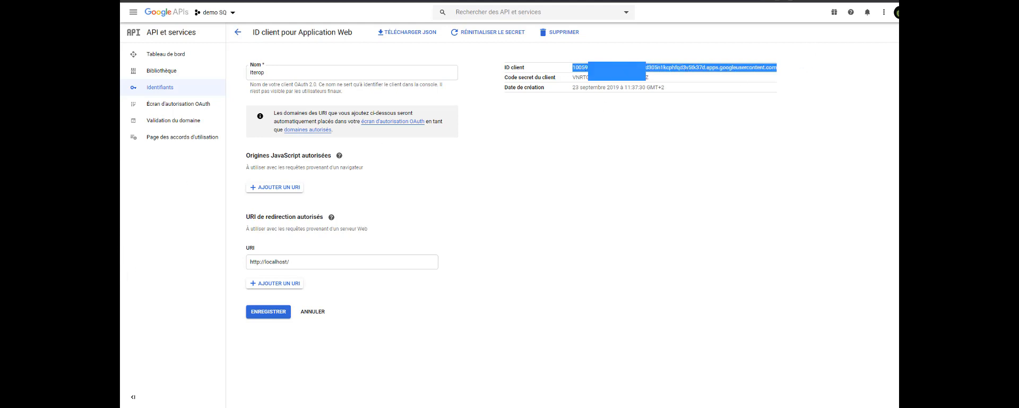
pyautogui.click(292, 1)
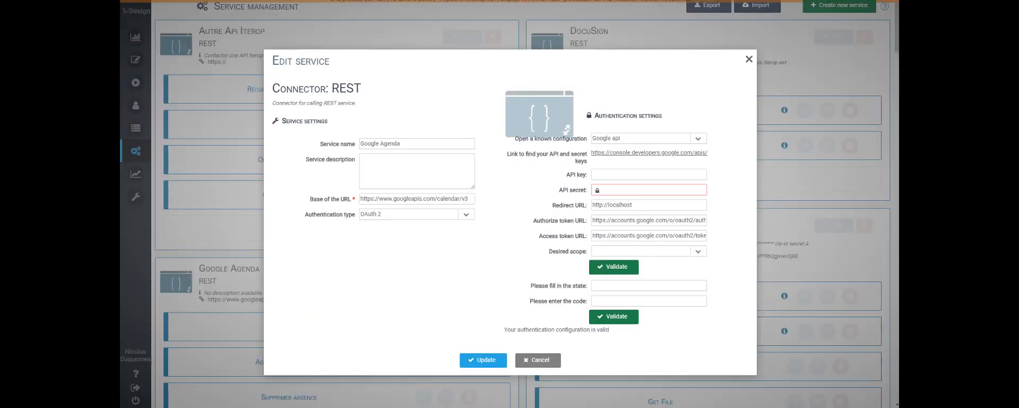
pyautogui.click(630, 173)
pyautogui.hotkey('ctrl', 'v')
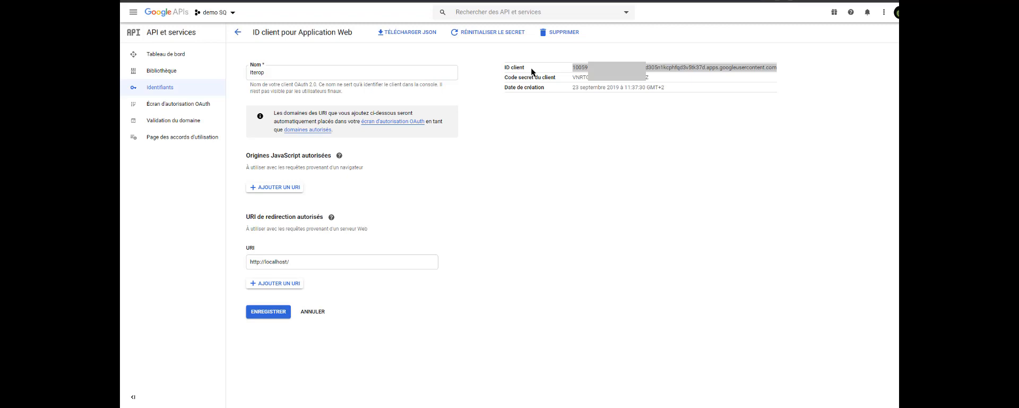
# Copy the OAuth client secret and paste it as the API secret of the Google Agenda service.
pyautogui.doubleClick(712, 67)
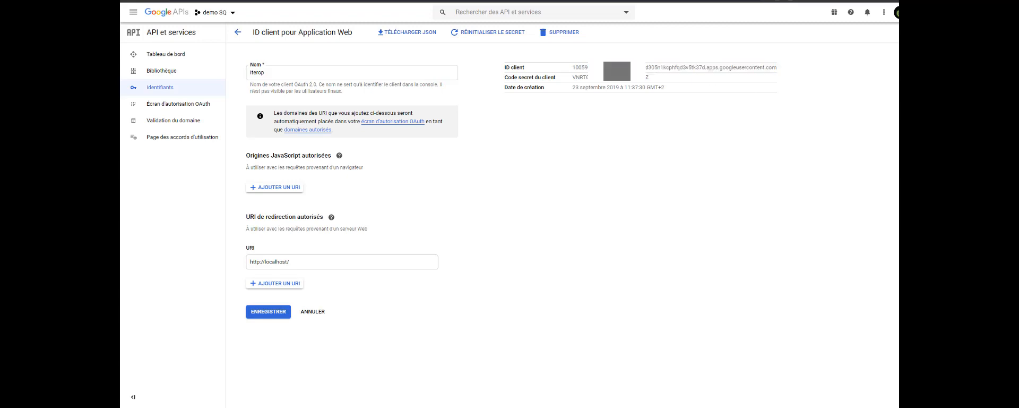
pyautogui.moveTo(572, 77); pyautogui.dragTo(648, 78)
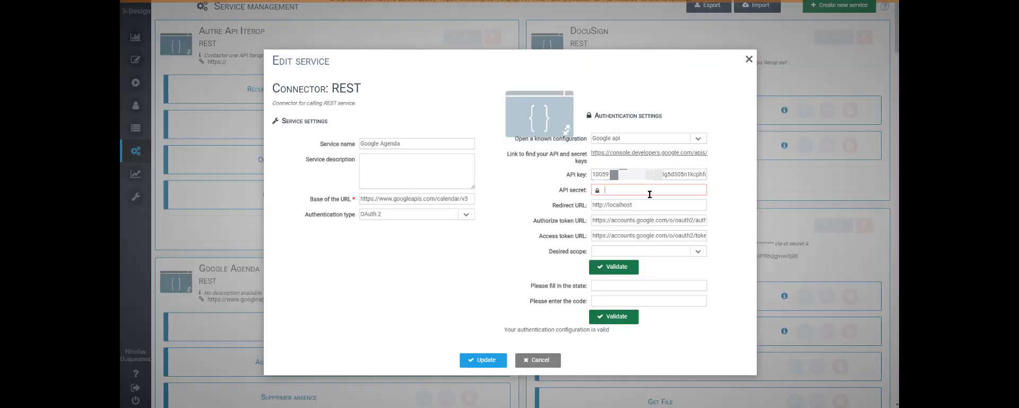
pyautogui.hotkey('ctrl', 'v')
pyautogui.click(647, 204)
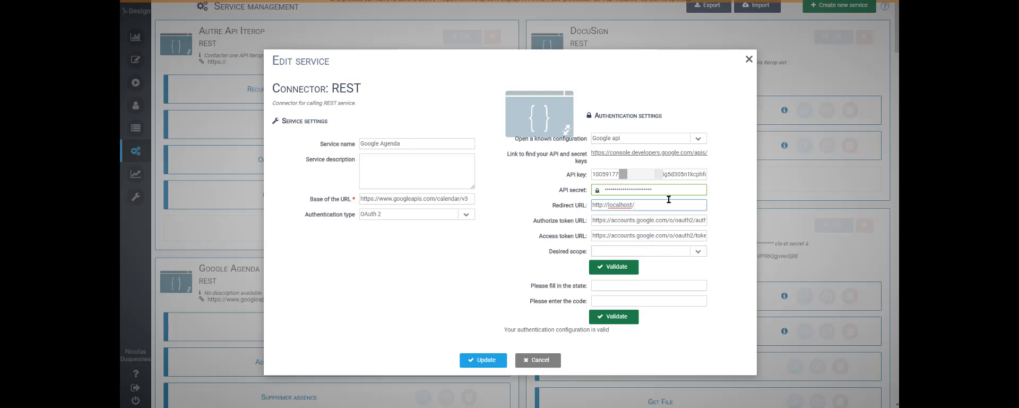
pyautogui.moveTo(637, 206); pyautogui.dragTo(632, 207)
pyautogui.click(703, 253)
pyautogui.click(703, 253)
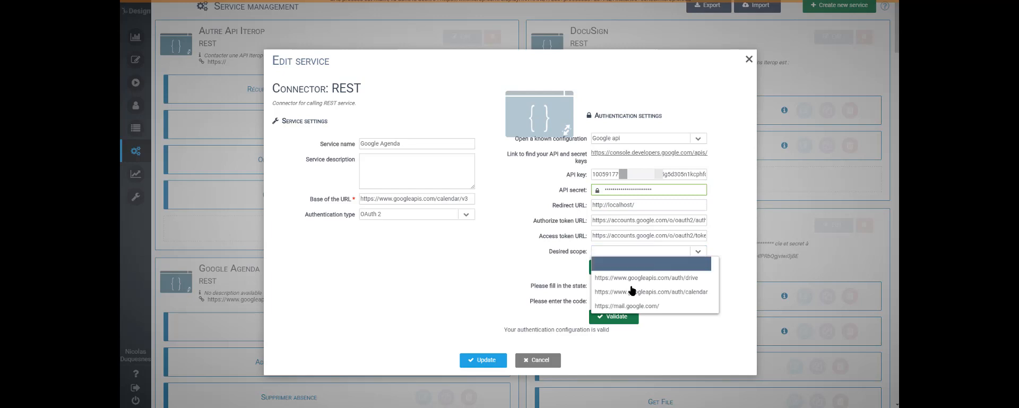
pyautogui.click(694, 292)
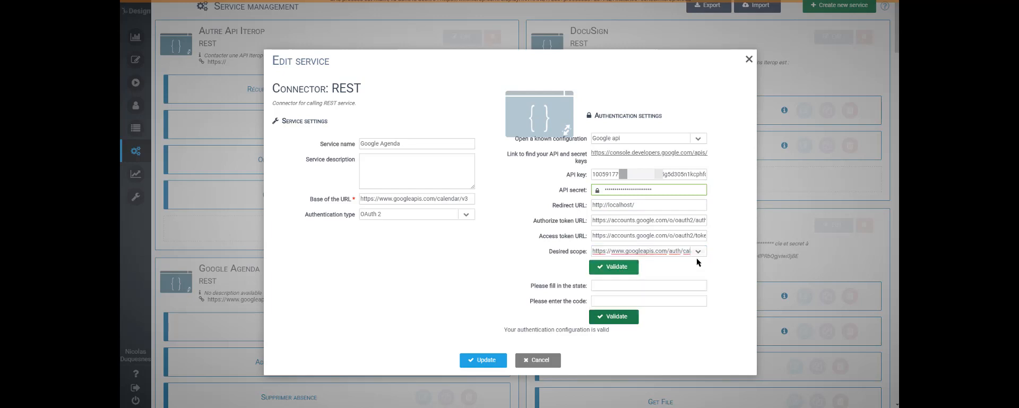
# Validate the authentication settings and follow the generated address to authorize Iterop on the Google account.
pyautogui.click(620, 270)
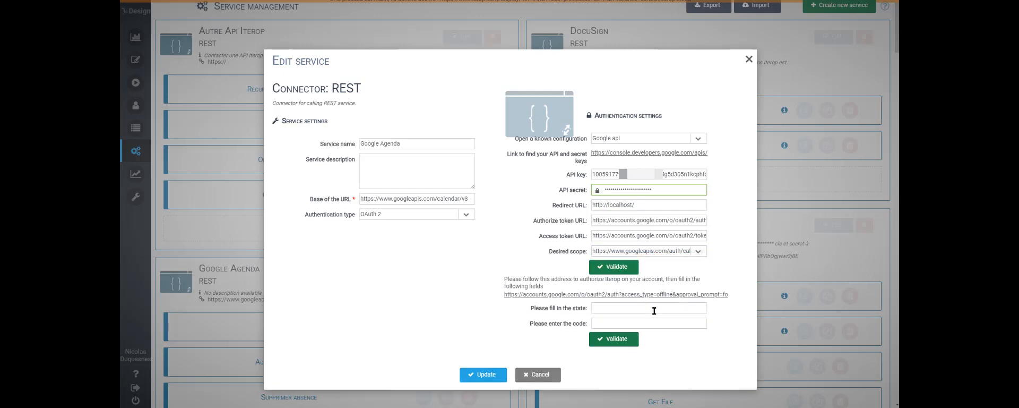
pyautogui.click(586, 295)
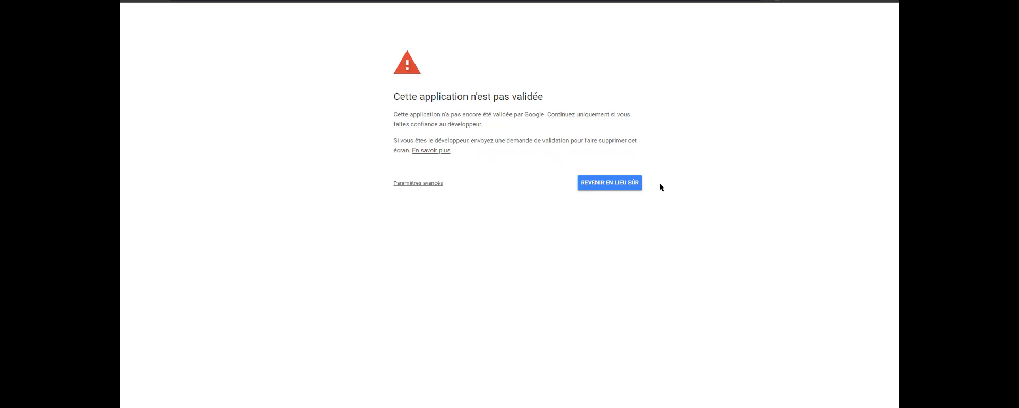
# Continue past the unverified-application warning and authorize Iterop to access the Google account's calendars.
pyautogui.click(428, 185)
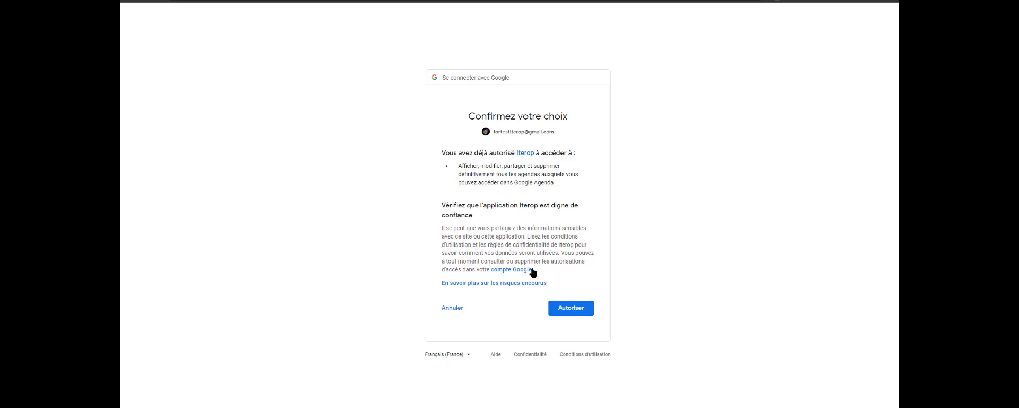
pyautogui.click(571, 313)
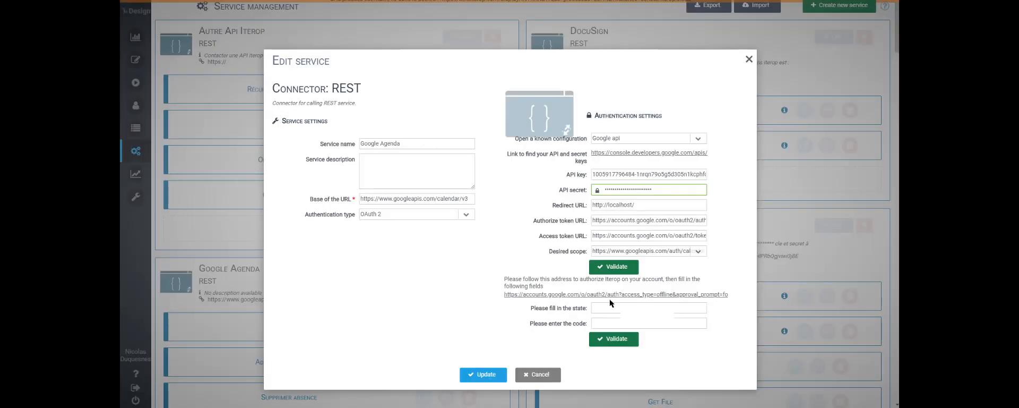
# Paste the returned state and authorization code into the Google Agenda authentication settings, validate them and update the service.
pyautogui.click(617, 304)
pyautogui.hotkey('ctrl', 'v')
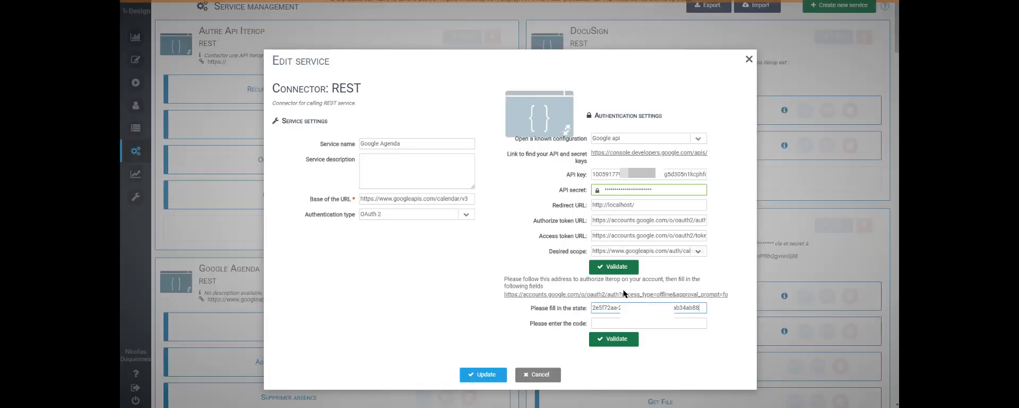
pyautogui.click(621, 324)
pyautogui.hotkey('ctrl', 'v')
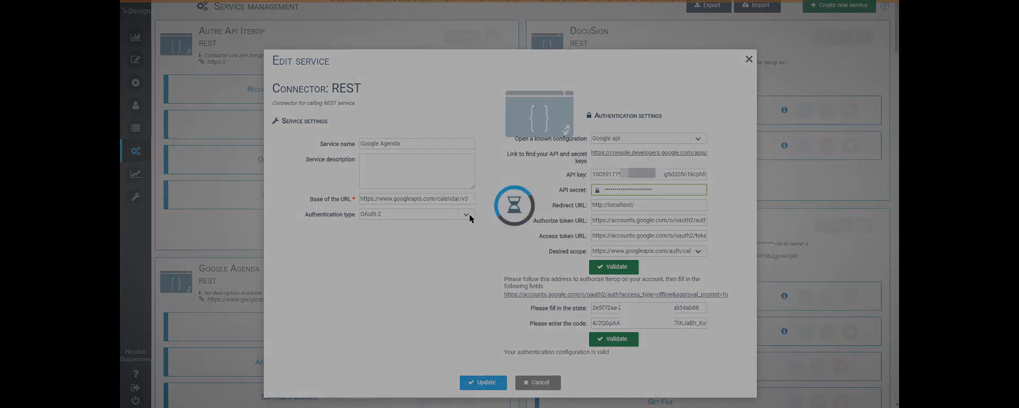
# Open the Google Agenda operation Add Event in calendar and examine the calendar ID in its address and HTTP path.
pyautogui.scroll(-4, 393, 210)
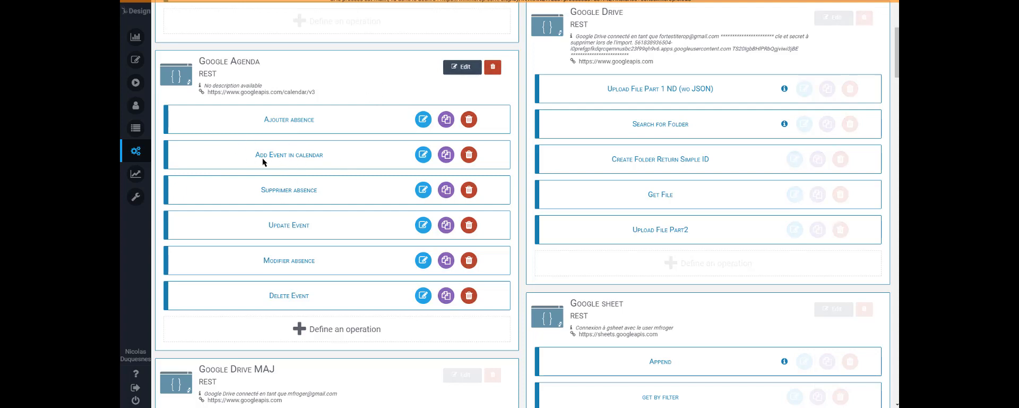
pyautogui.moveTo(255, 153); pyautogui.dragTo(330, 158)
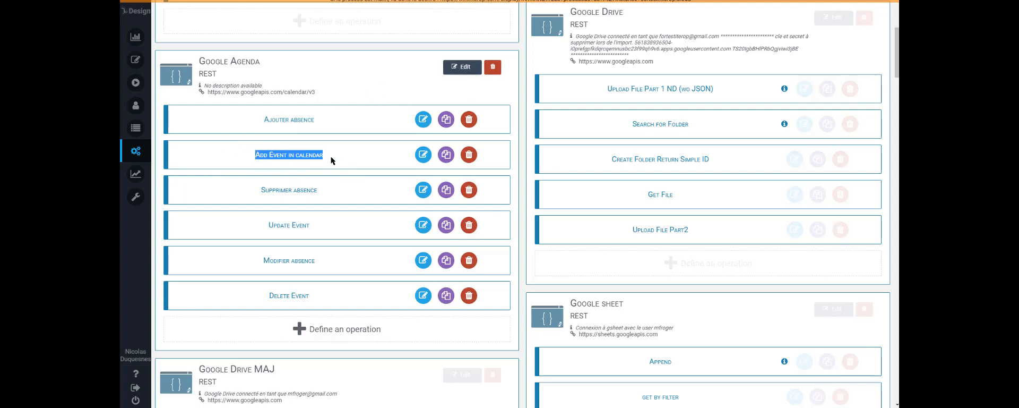
pyautogui.click(423, 153)
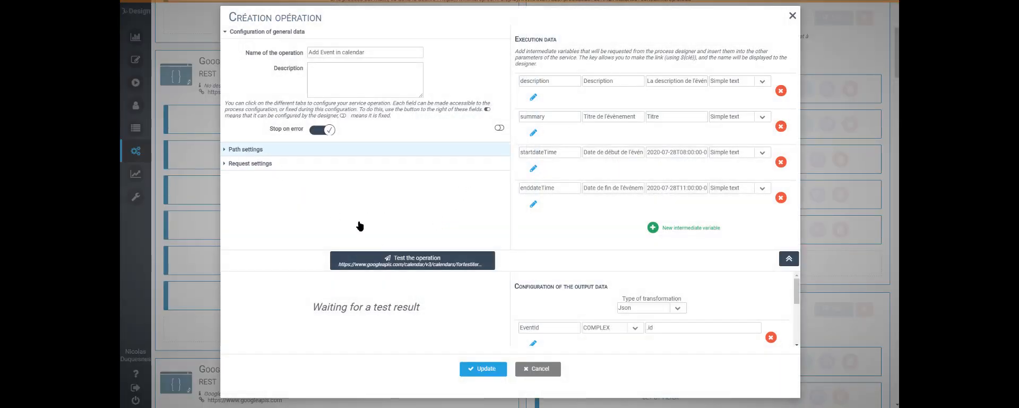
pyautogui.moveTo(363, 194); pyautogui.dragTo(426, 194)
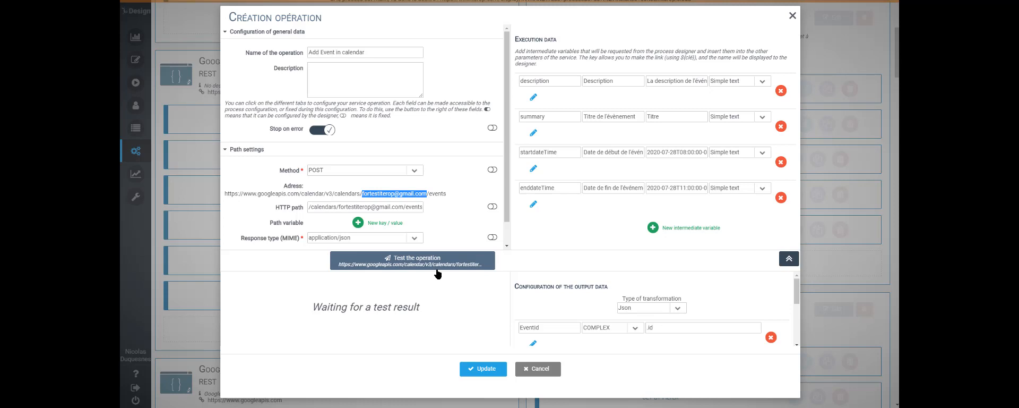
pyautogui.click(338, 206)
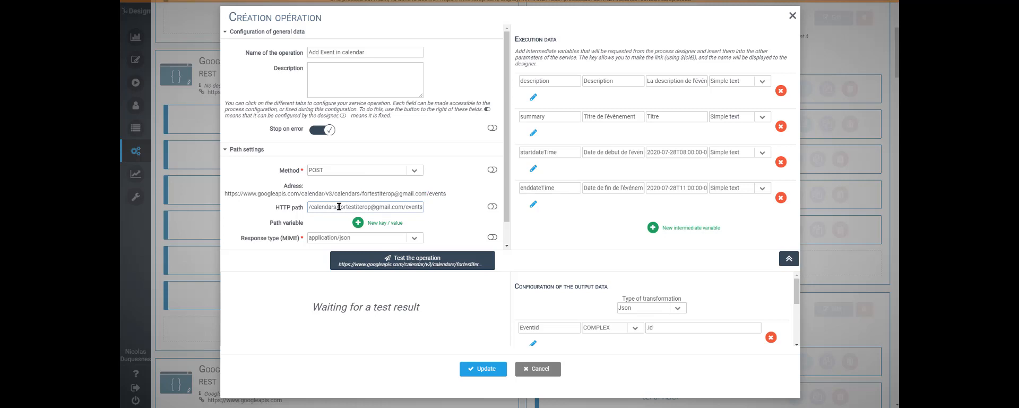
pyautogui.moveTo(339, 207); pyautogui.dragTo(403, 207)
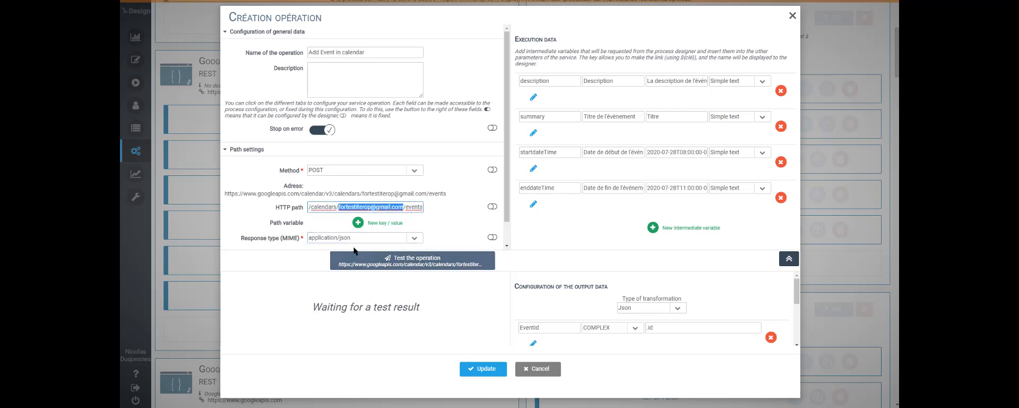
# Test the operation with end 2020-07-29T11:00:00-01:00, start 2020-07-29T08:00:00-01:00, event title "bonjour" and description "c'est le rendez vous".
pyautogui.click(380, 266)
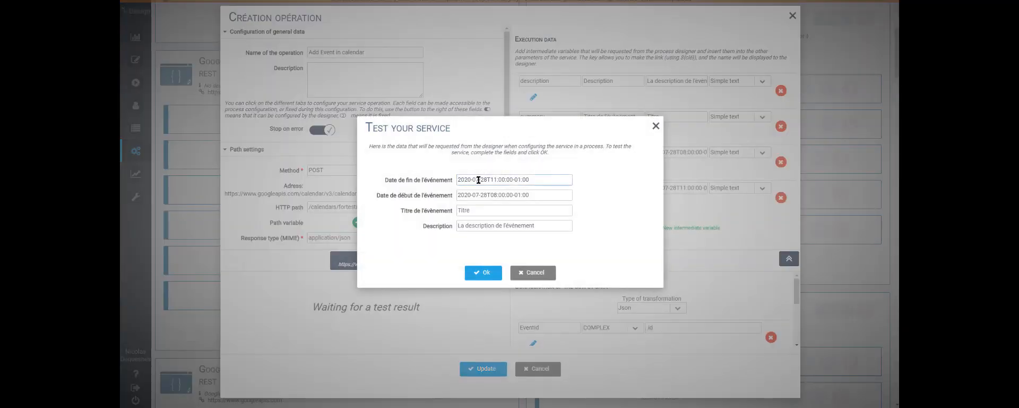
pyautogui.moveTo(481, 179); pyautogui.dragTo(487, 195)
pyautogui.write('29')
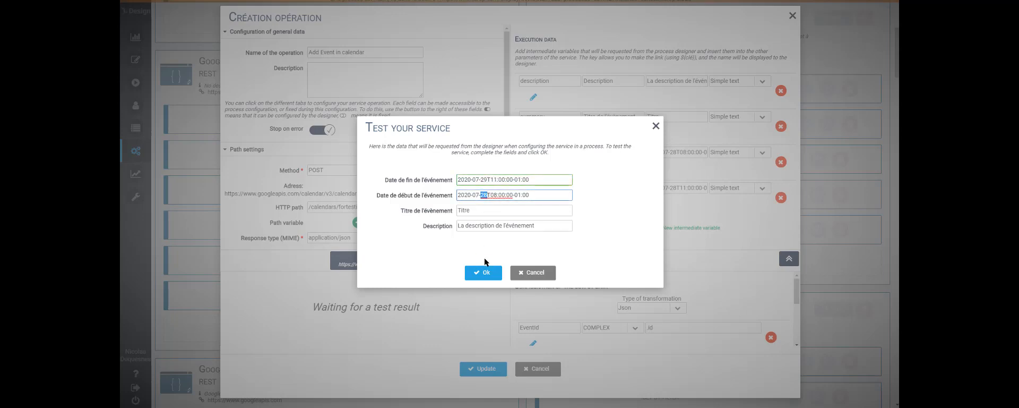
pyautogui.write('29')
pyautogui.doubleClick(472, 210)
pyautogui.write('bonjour')
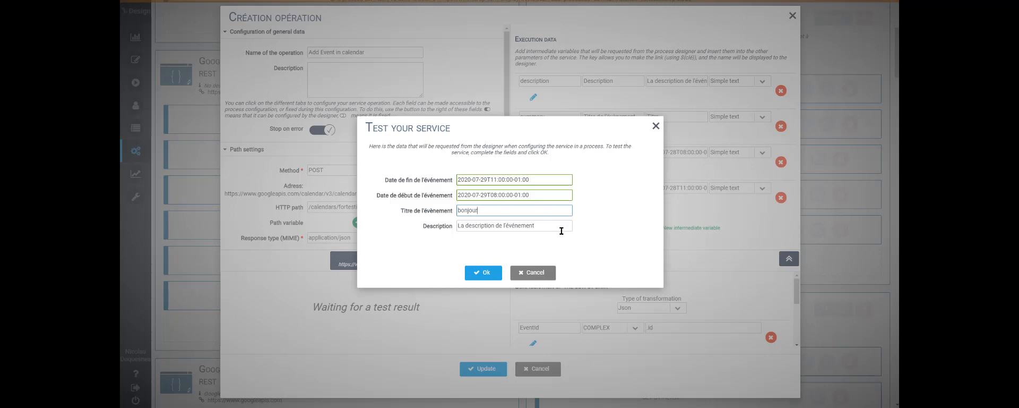
pyautogui.press('Tab')
pyautogui.write("c'e")
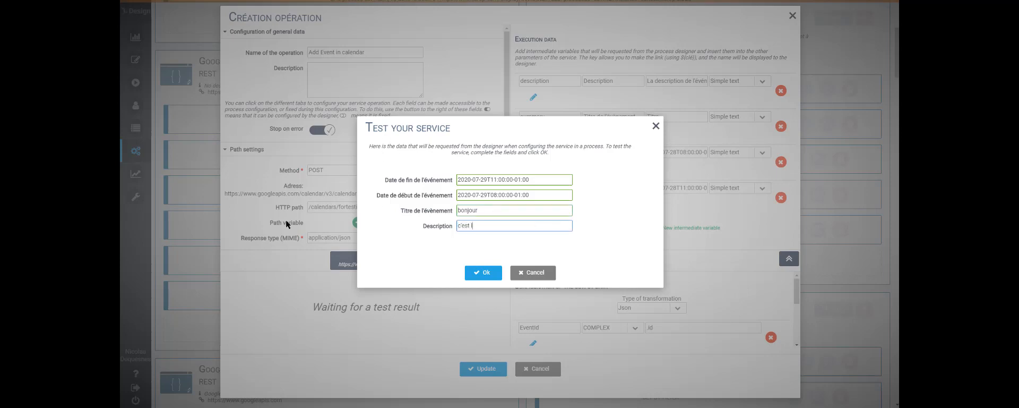
pyautogui.write('st le rendez vous')
pyautogui.click(469, 272)
pyautogui.click(470, 273)
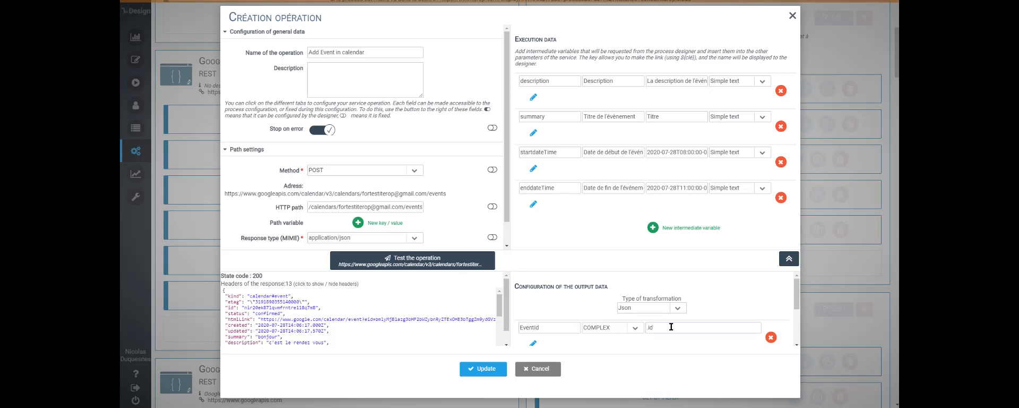
# Review the output data configuration of the Add Event in calendar operation and update the operation.
pyautogui.scroll(-2, 670, 325)
pyautogui.scroll(1, 611, 306)
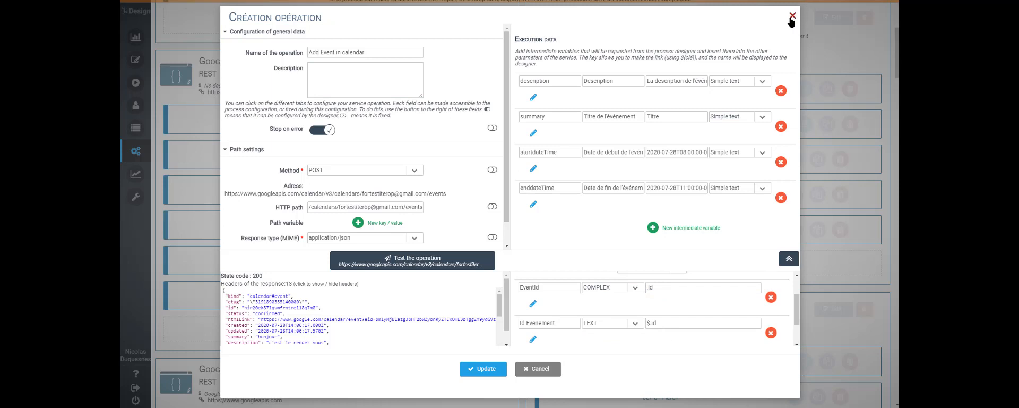
pyautogui.click(476, 369)
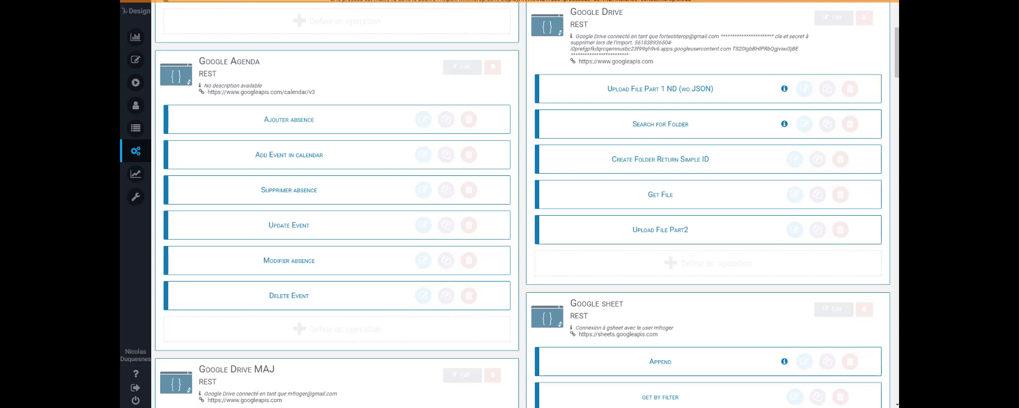
# Switch to Google Agenda and check the details and description of the bonjour event on Wednesday 29 July.
pyautogui.moveTo(121, 363); pyautogui.dragTo(397, 118)
pyautogui.press('F11')
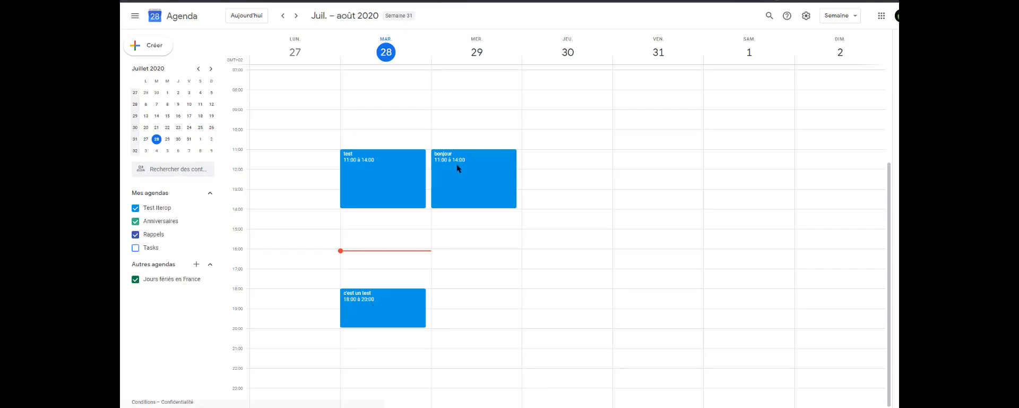
pyautogui.click(472, 173)
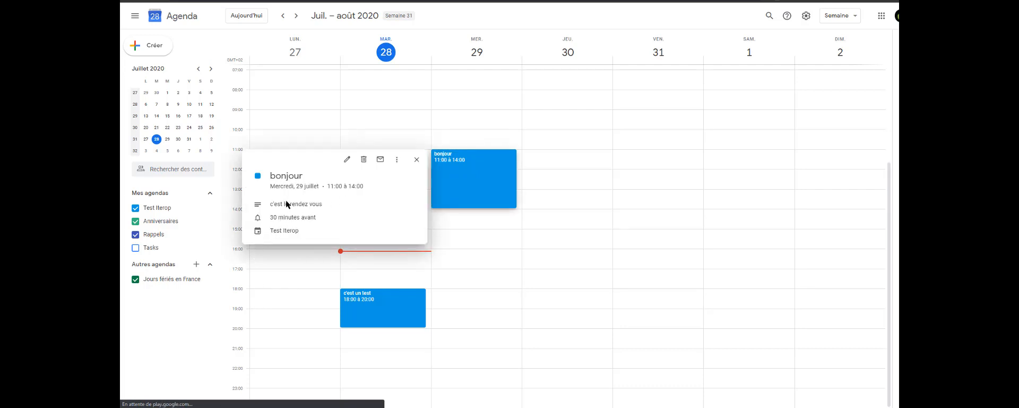
pyautogui.moveTo(269, 204); pyautogui.dragTo(357, 204)
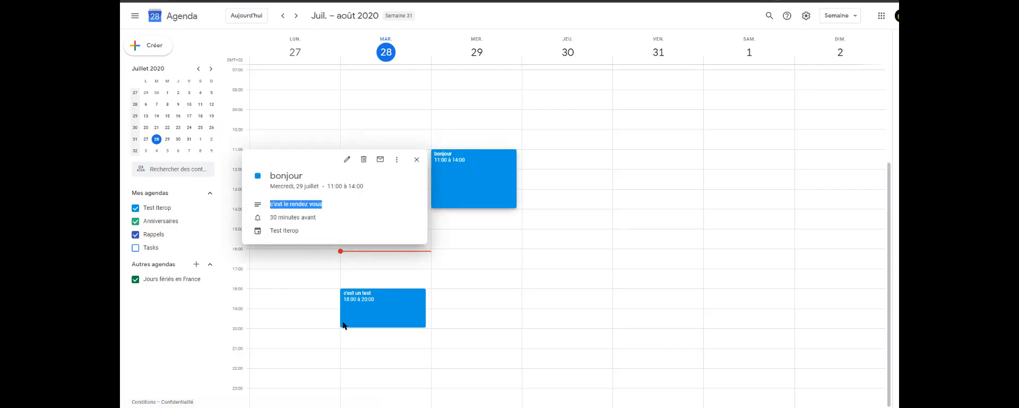
pyautogui.click(406, 162)
pyautogui.click(417, 161)
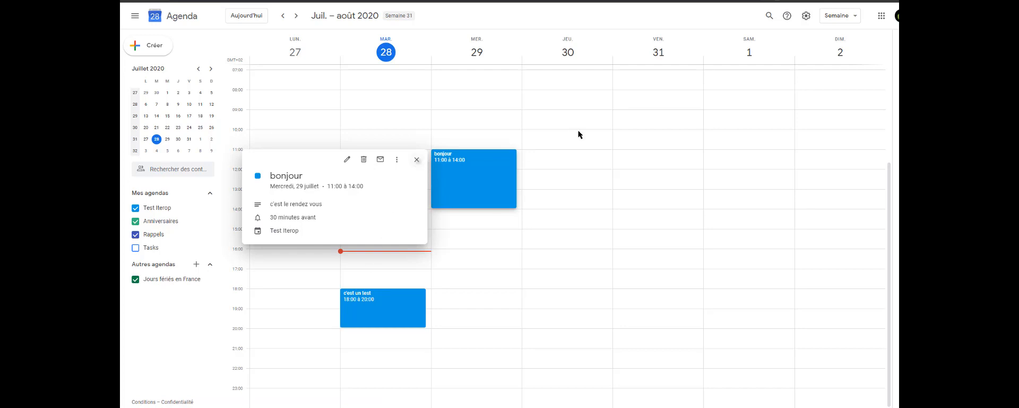